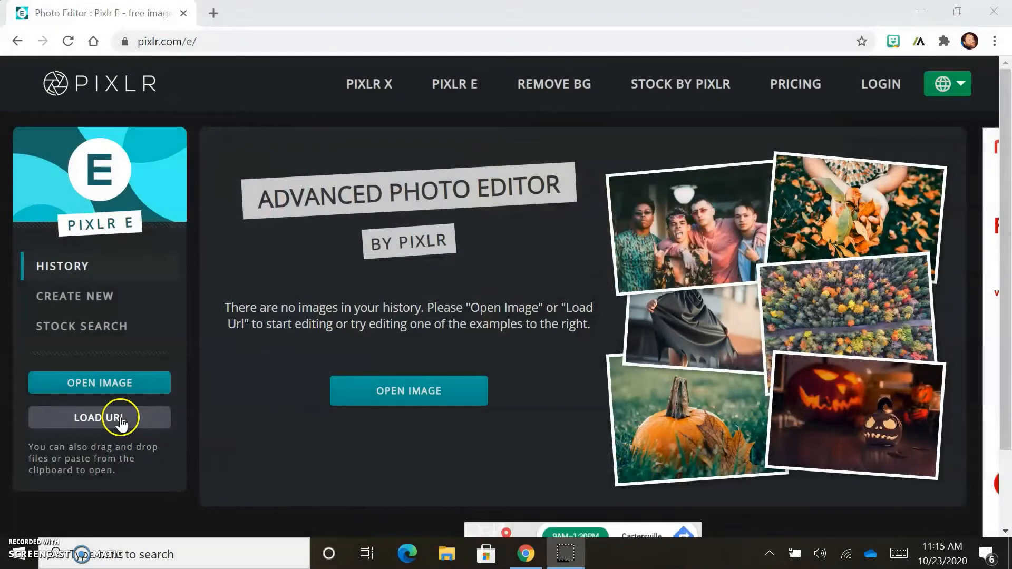
- Open the NYC image from the demo images folder
left_click(112, 387)
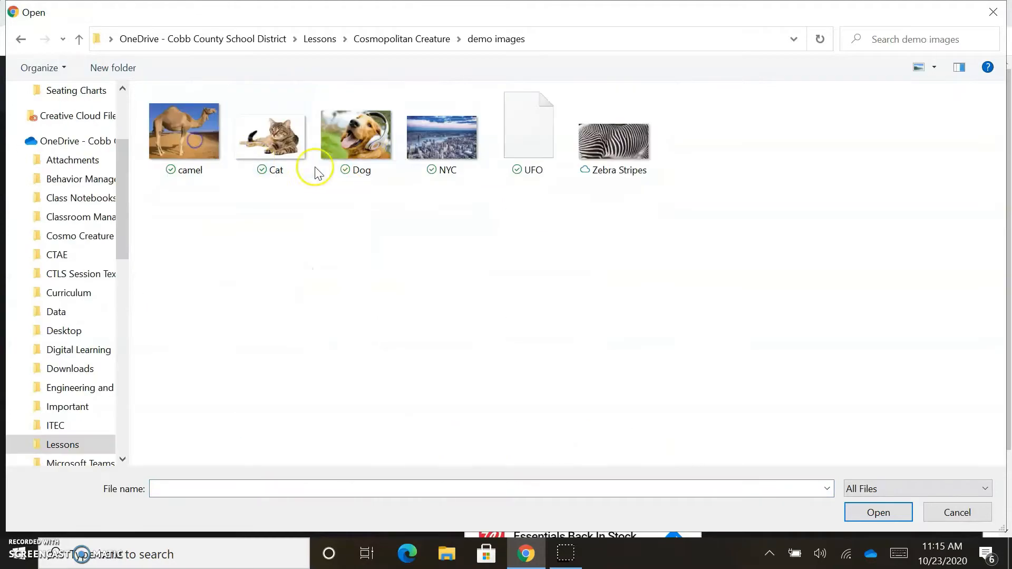
left_click(432, 145)
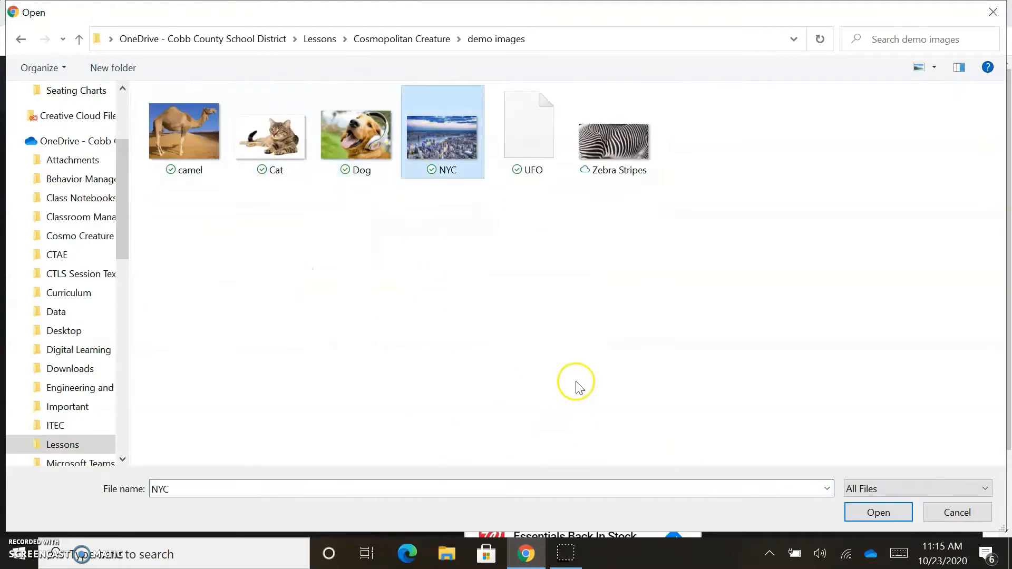
left_click(878, 512)
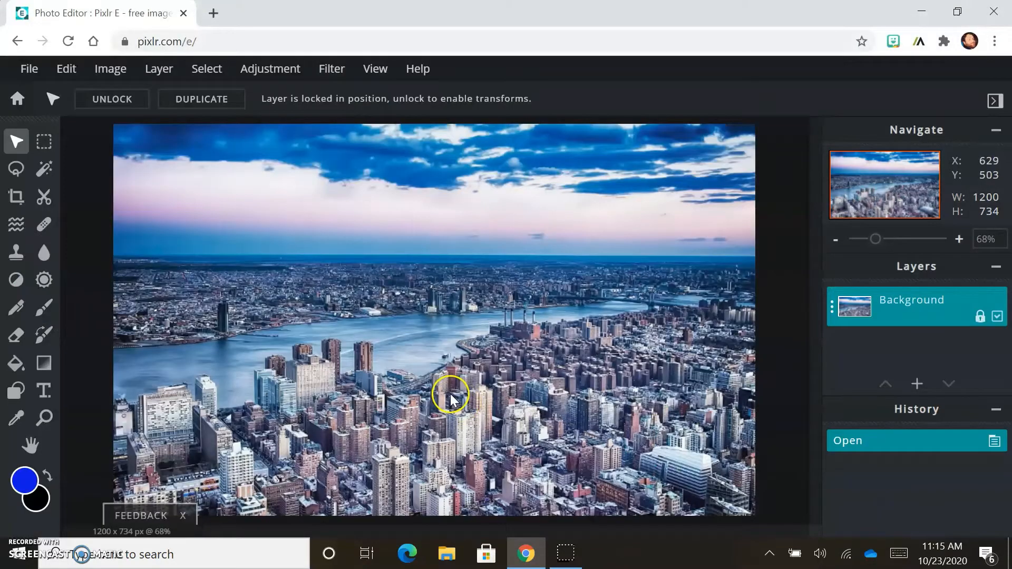
- Add the UFO image as a new layer over the city photo
left_click(160, 70)
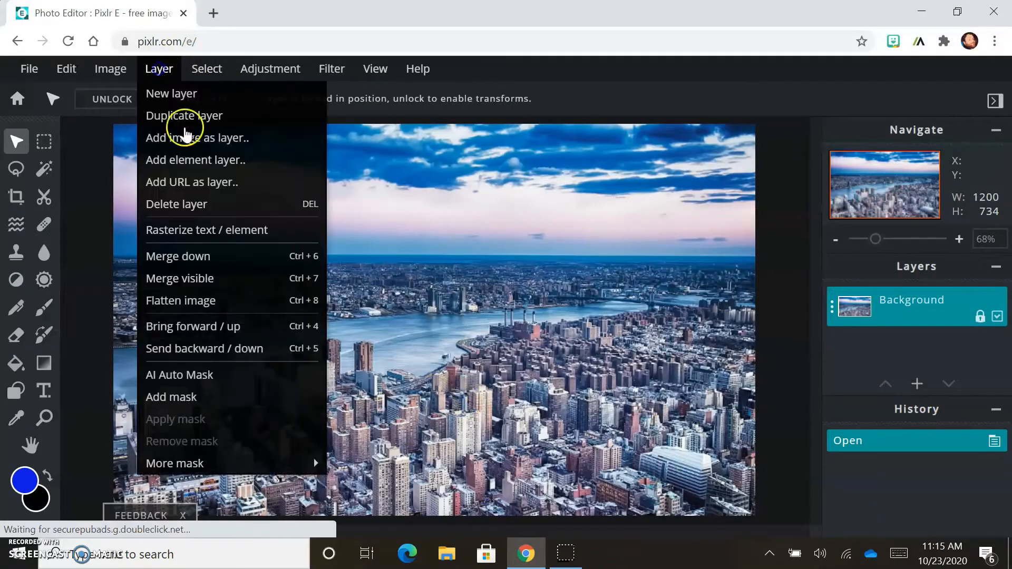
left_click(202, 149)
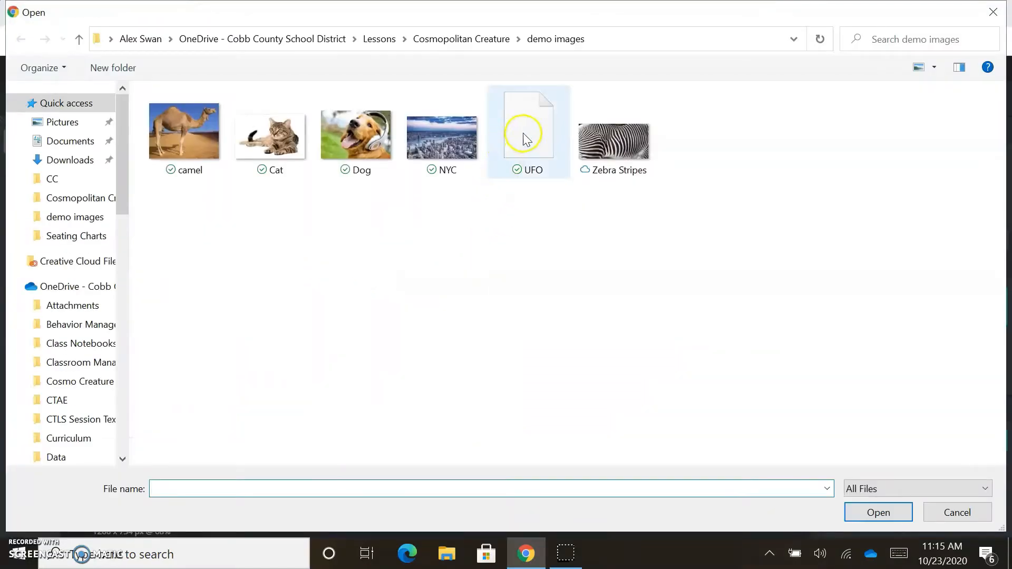
left_click(525, 138)
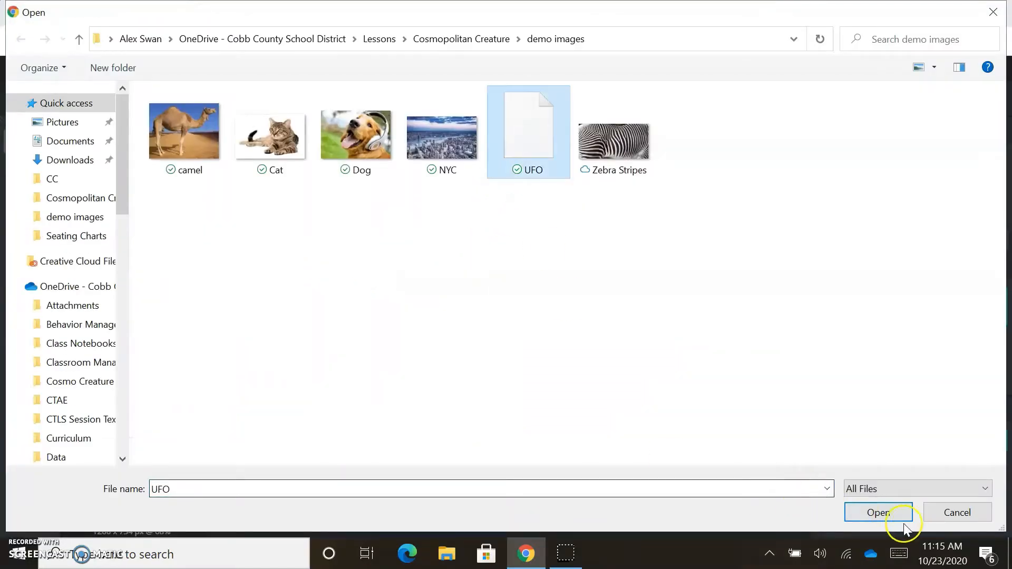
left_click(887, 512)
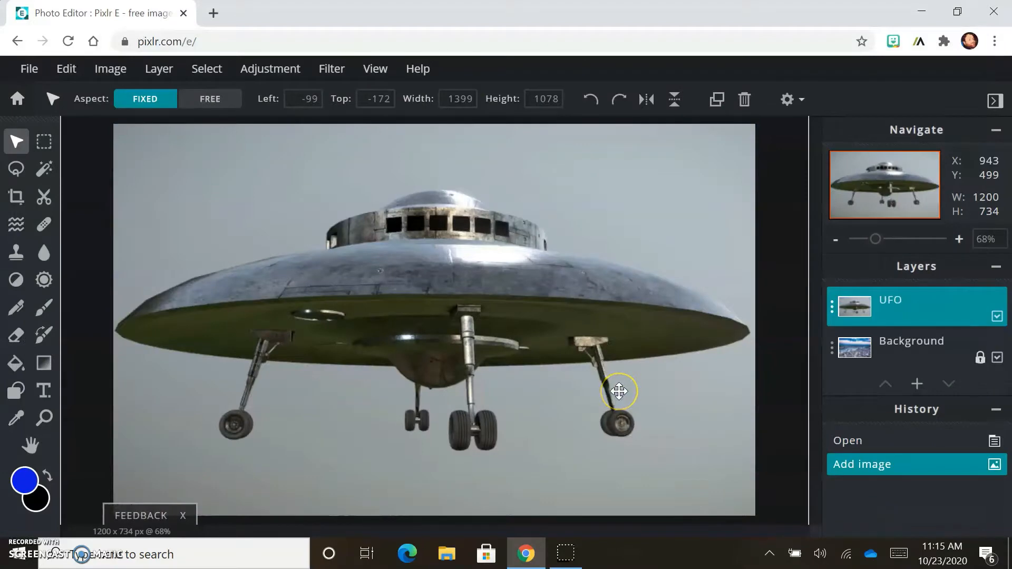
- Shrink the UFO layer to about 608 × 468 px, tilt it counterclockwise and place it over the city's upper left area
left_click_drag(296, 264, 353, 360)
left_click_drag(154, 159, 473, 414)
left_click_drag(629, 441, 334, 211)
left_click_drag(191, 173, 248, 217)
left_click_drag(420, 202, 391, 200)
left_click_drag(438, 321, 392, 254)
left_click_drag(177, 185, 203, 196)
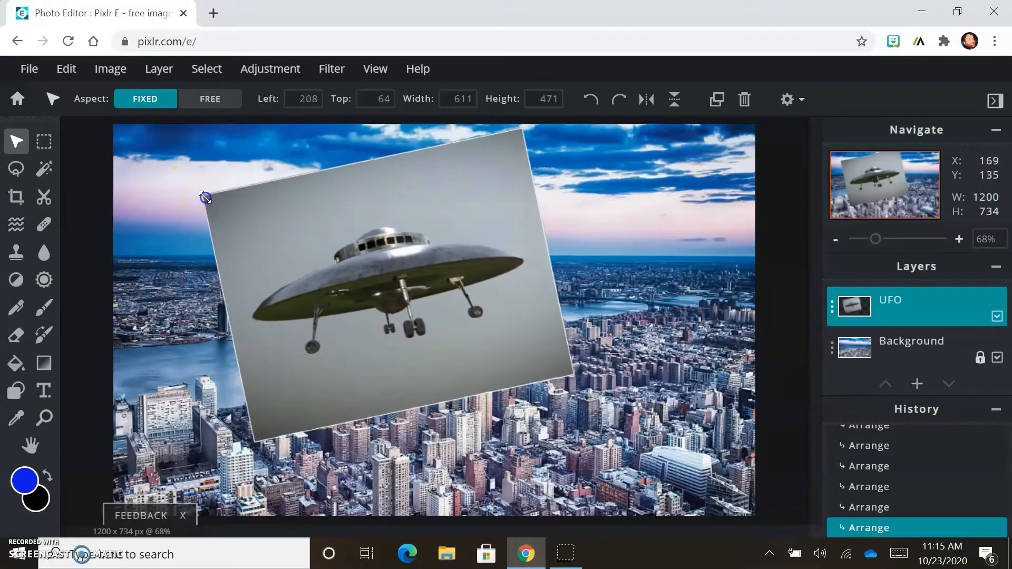
left_click_drag(294, 237, 303, 235)
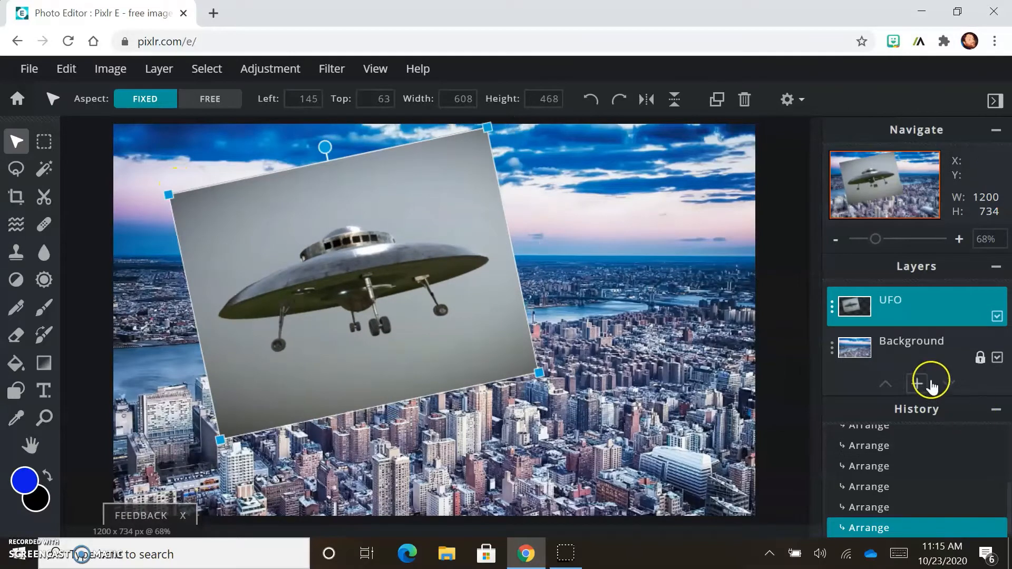
- Unlock the Background layer and activate the Cutout / Mask tool
left_click(981, 362)
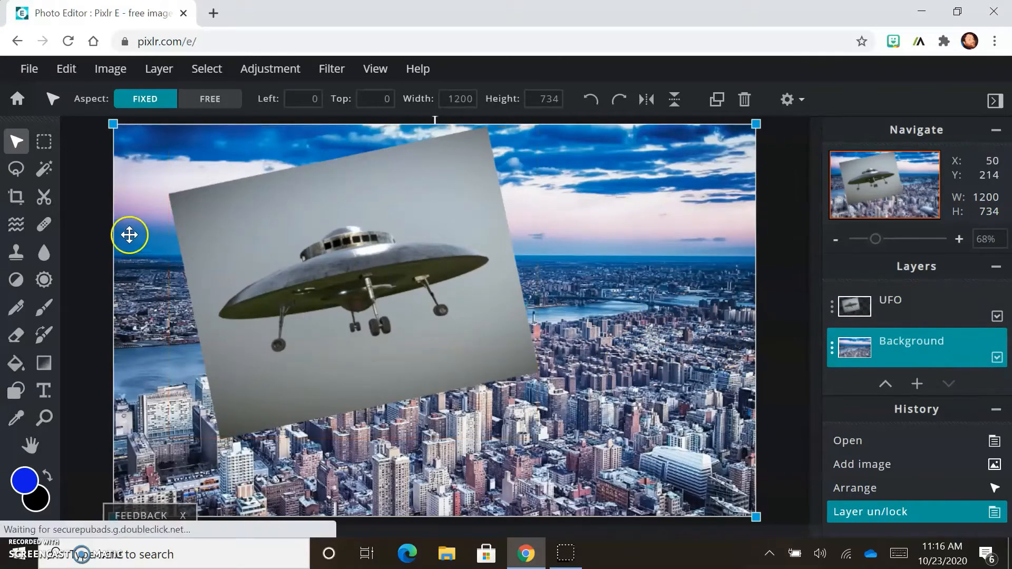
left_click(49, 207)
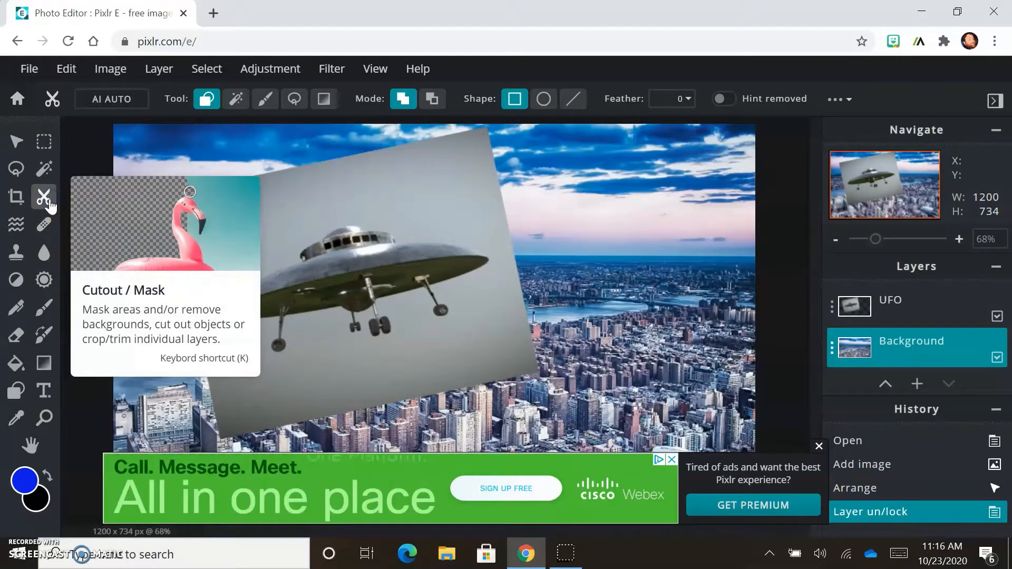
left_click(43, 203)
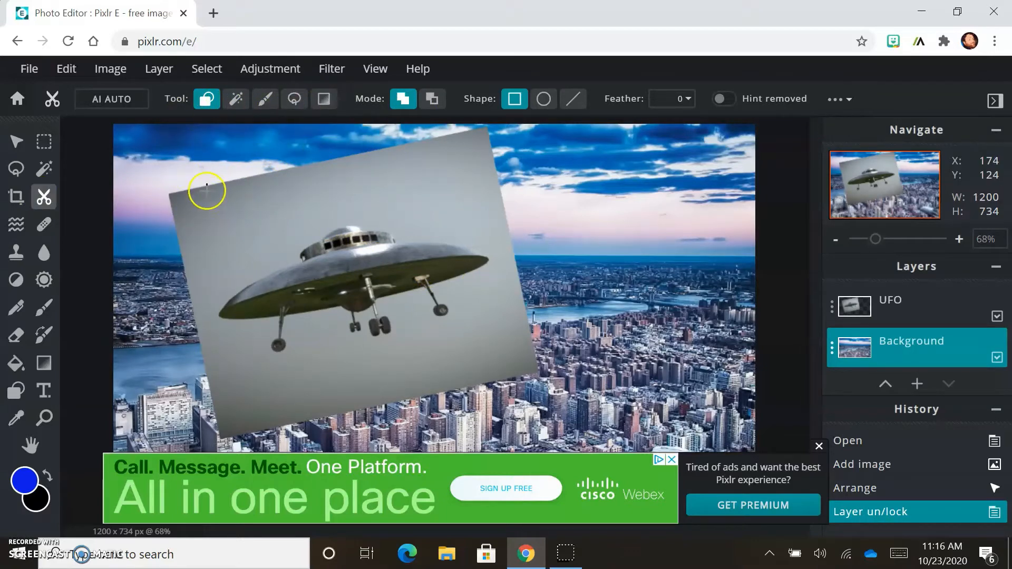
- Try a rectangular shape cutout on the Background layer and on the UFO layer, undoing each mask
left_click_drag(265, 235, 265, 236)
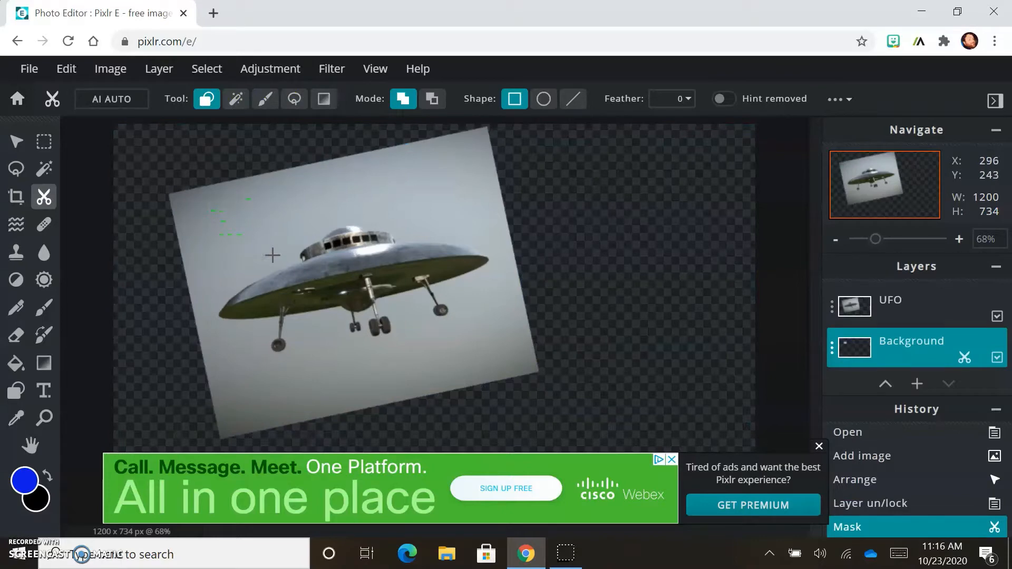
key("ctrl+z")
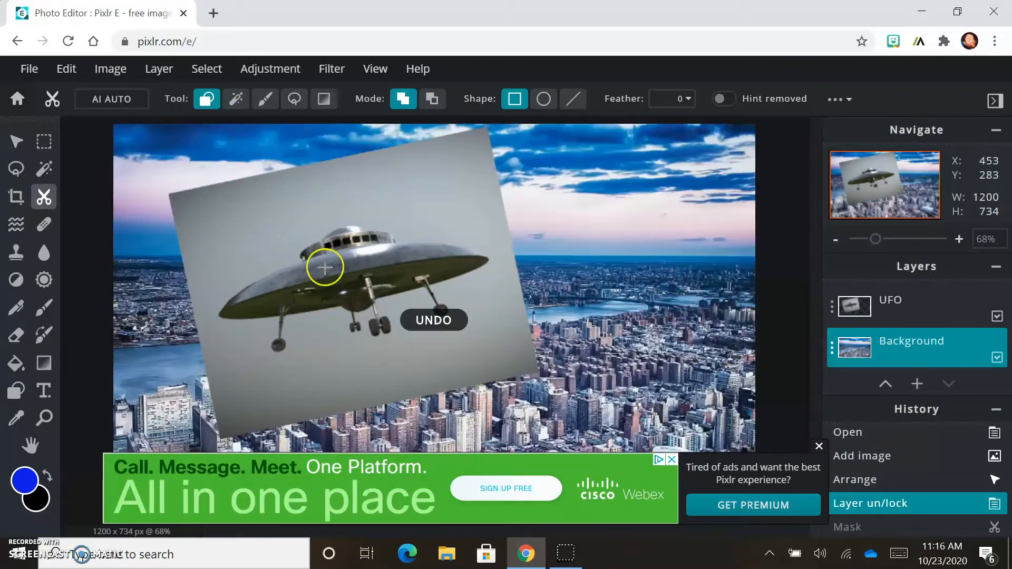
left_click(889, 300)
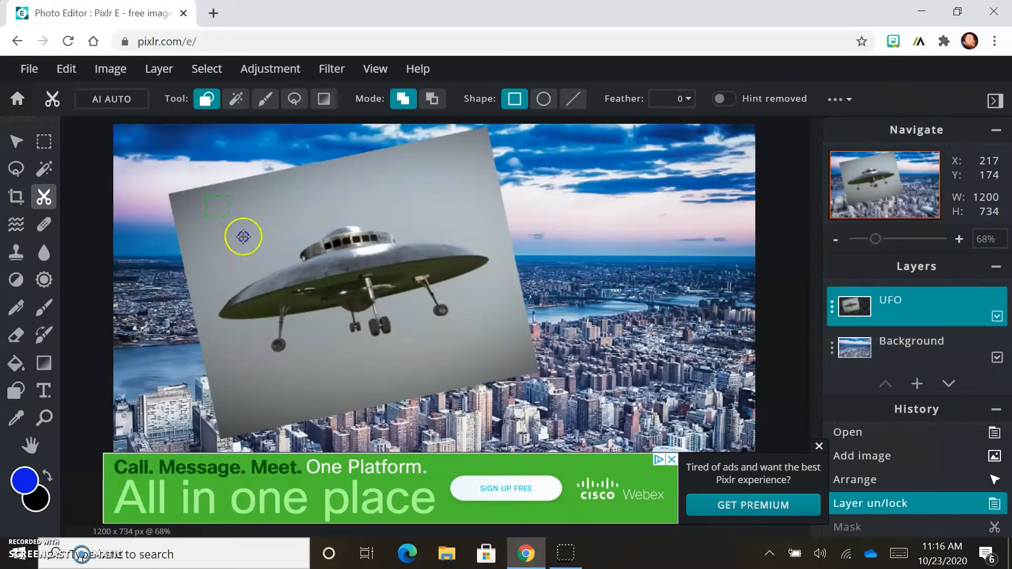
left_click_drag(243, 237, 269, 250)
key("ctrl+z")
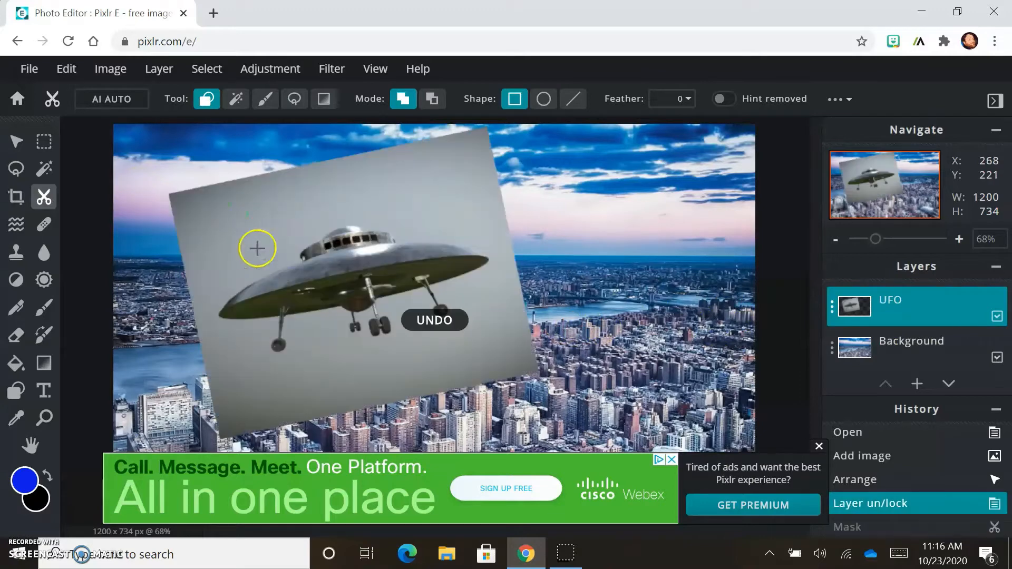
- Try removing the UFO's grey backdrop with the magic wand cutout at tolerance 32, and undo it
left_click(236, 98)
left_click(270, 234)
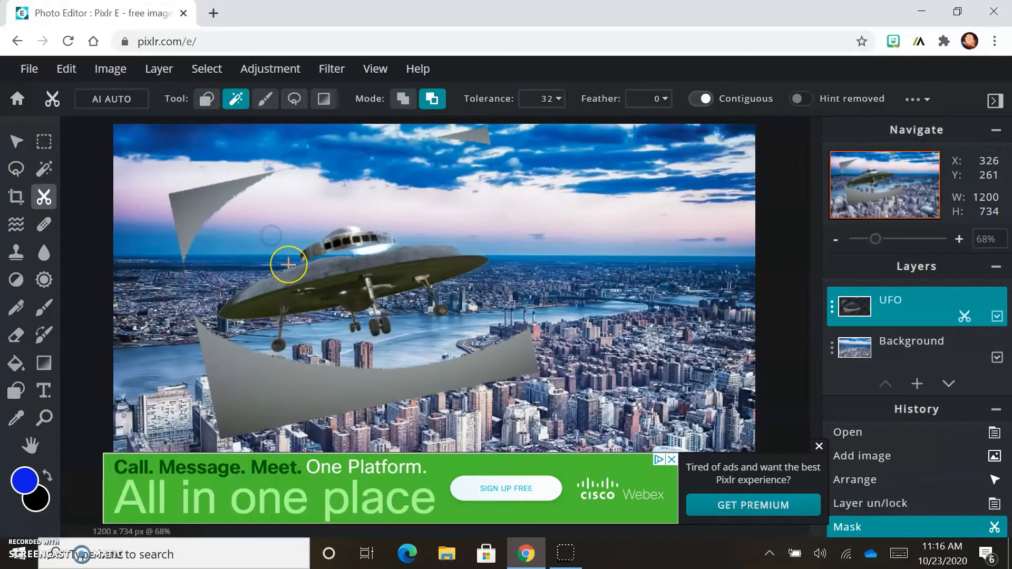
key("ctrl+z")
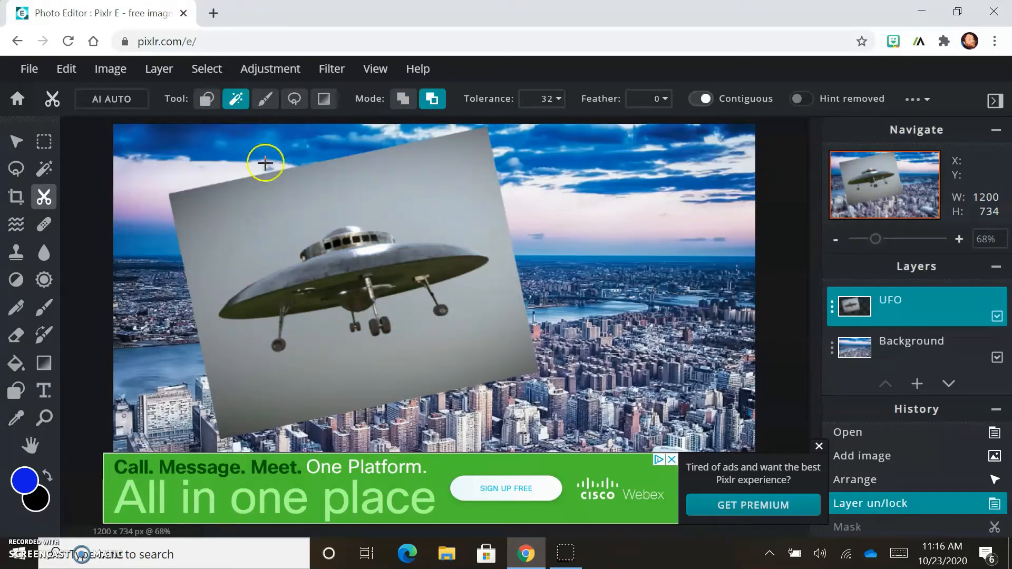
- Switch the cutout to the draw brush in Remove from mask mode
left_click(266, 111)
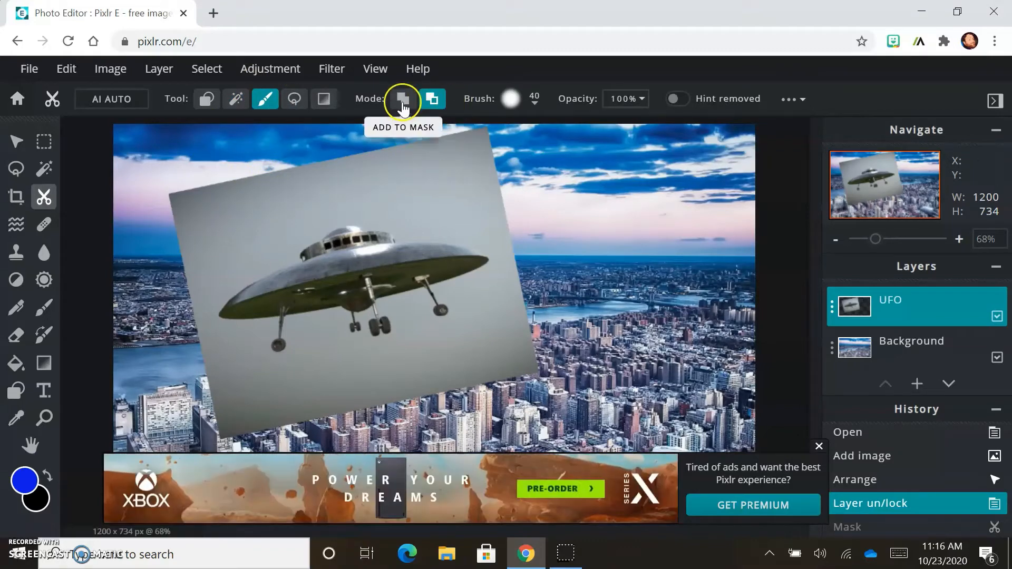
left_click(432, 100)
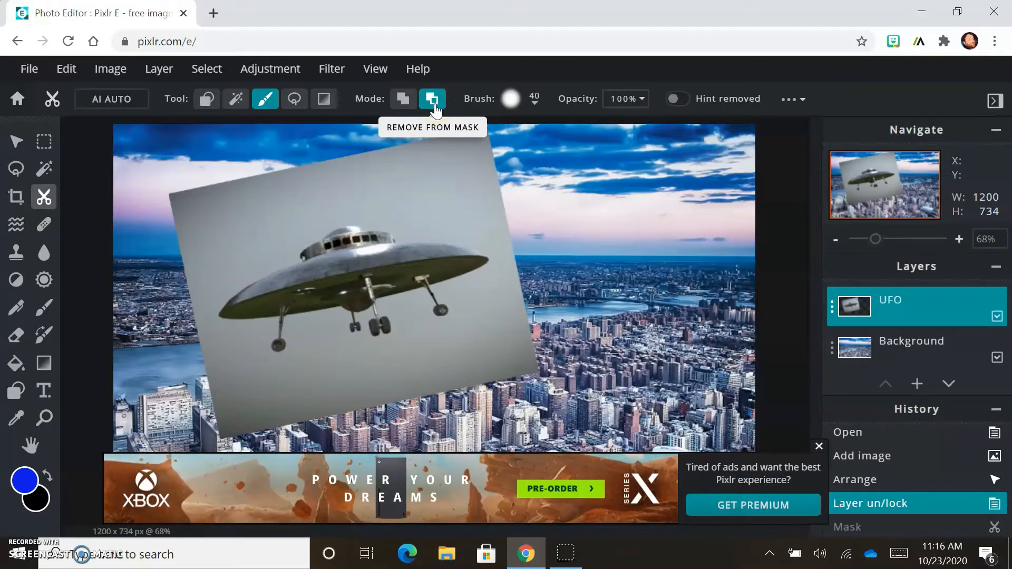
left_click(415, 120)
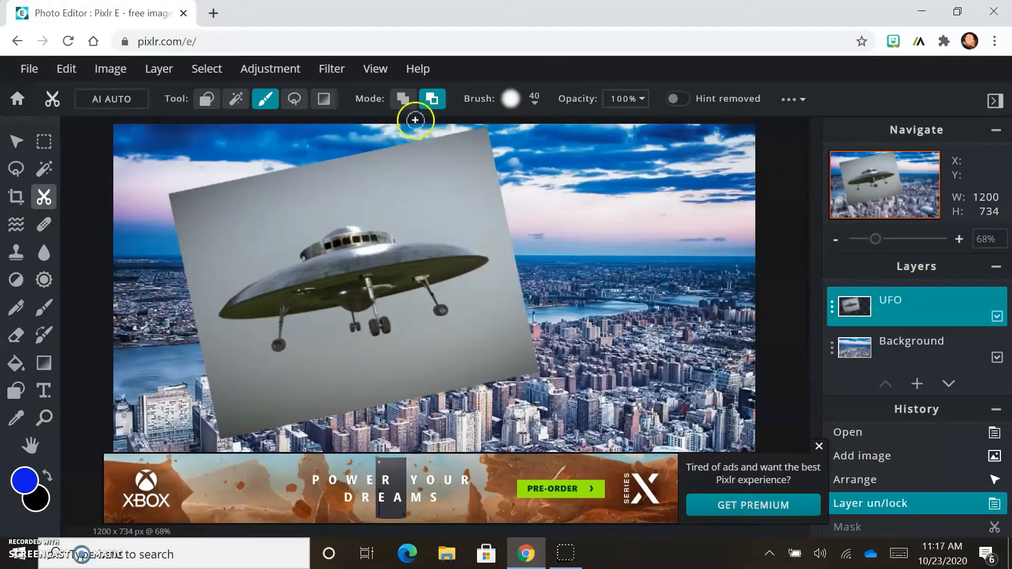
- Set the cutout brush to a size of 63 px and a softness of 9%
left_click(534, 106)
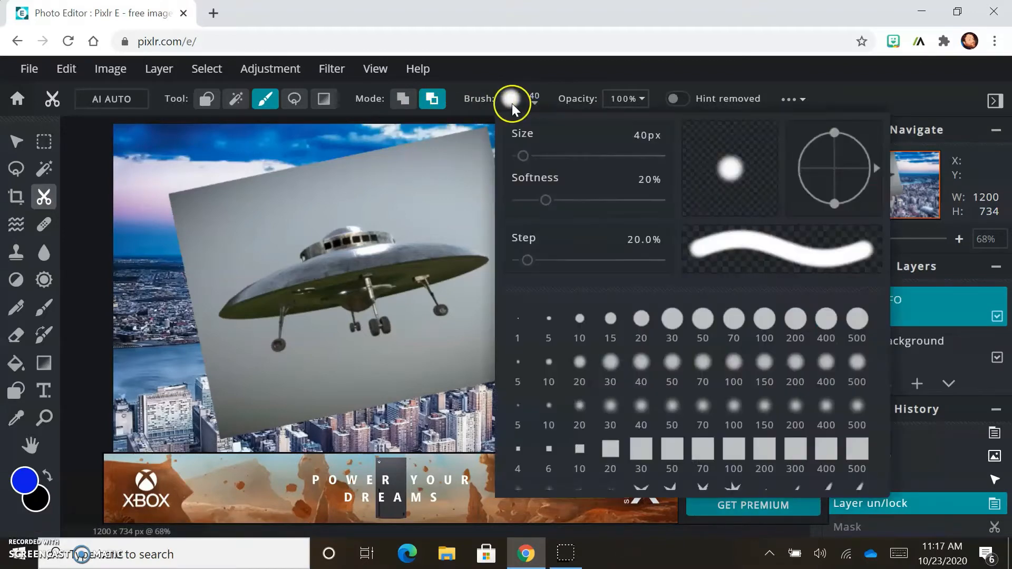
left_click_drag(515, 156, 529, 162)
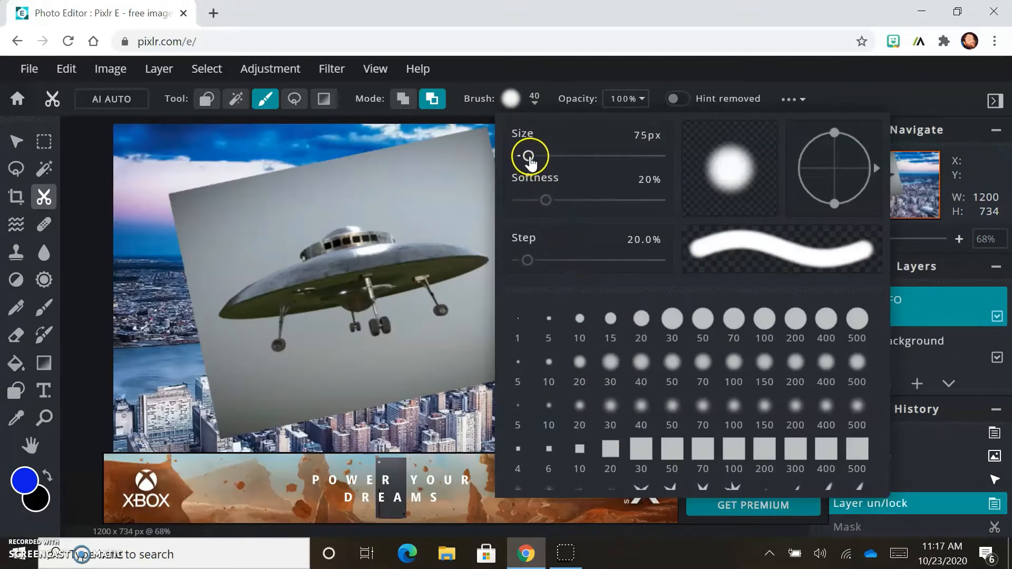
left_click_drag(529, 161, 527, 158)
mouse_move(544, 201)
left_mouse_down()
mouse_move(515, 209)
mouse_move(530, 201)
left_mouse_up()
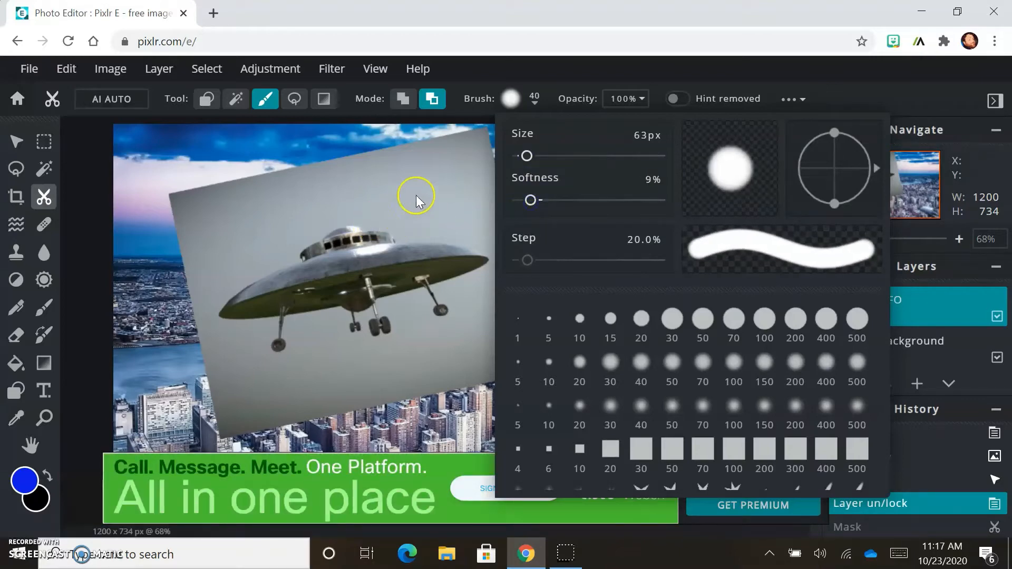
left_click(498, 74)
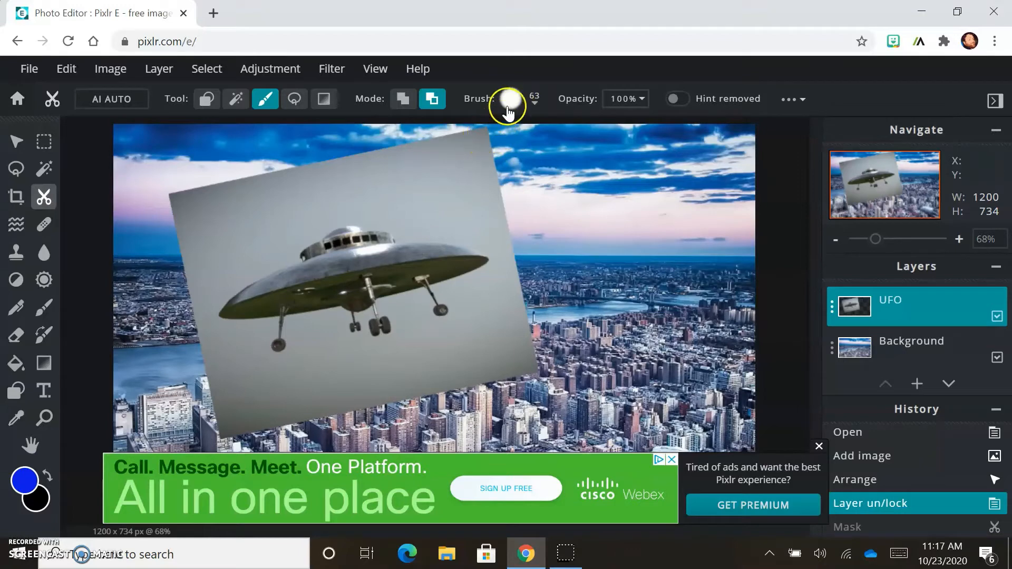
- Brush away the outer grey backdrop around the UFO with a 186 px brush at 0% softness
left_click(511, 135)
mouse_move(524, 157)
left_mouse_down()
mouse_move(561, 164)
mouse_move(544, 157)
left_mouse_up()
left_click_drag(530, 200, 422, 212)
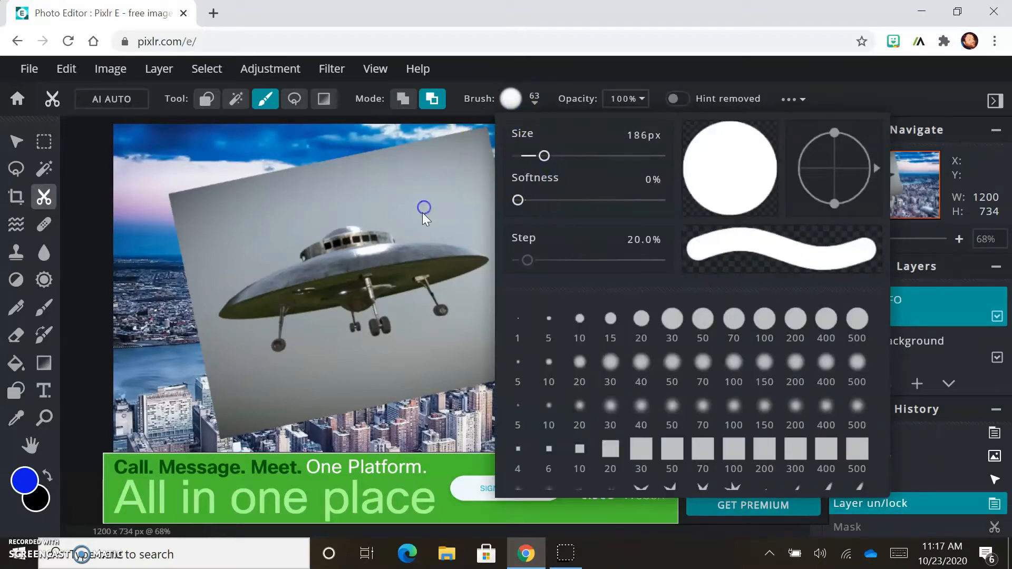
left_click(377, 169)
mouse_move(436, 165)
left_mouse_down()
mouse_move(248, 176)
mouse_move(165, 252)
mouse_move(160, 387)
mouse_move(460, 367)
mouse_move(550, 301)
mouse_move(533, 171)
mouse_move(487, 162)
mouse_move(567, 391)
mouse_move(434, 432)
left_mouse_up()
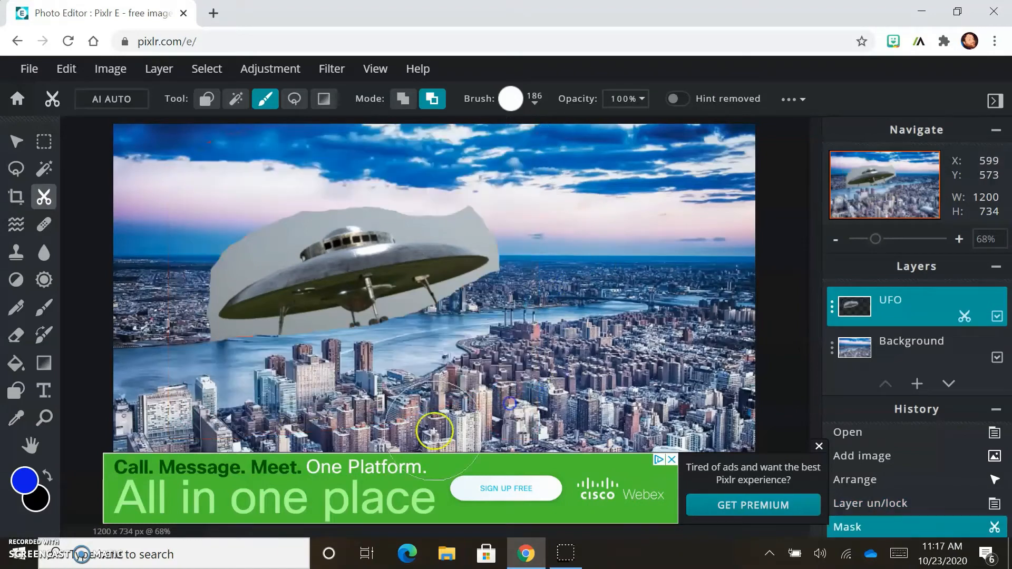
- Remove the grey backdrop beside the UFO's right landing leg with a 75 px brush at 6% softness
left_click(535, 103)
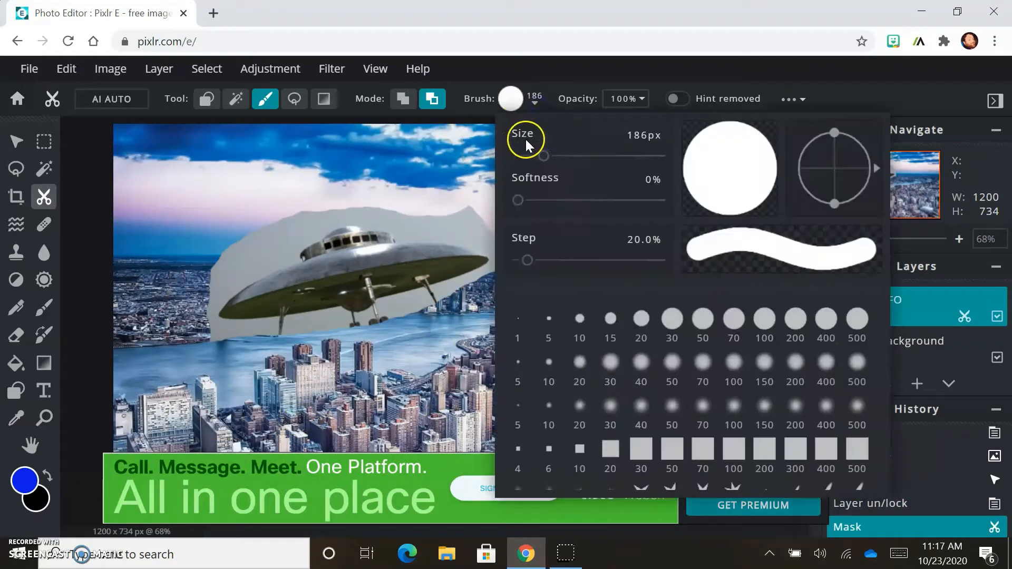
left_click_drag(541, 158, 522, 157)
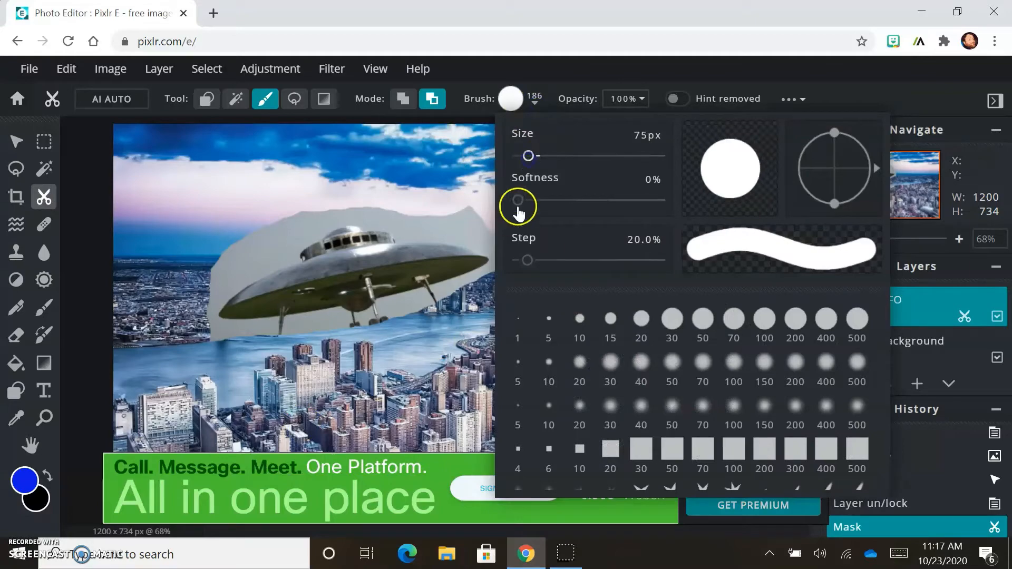
left_click_drag(520, 208, 527, 209)
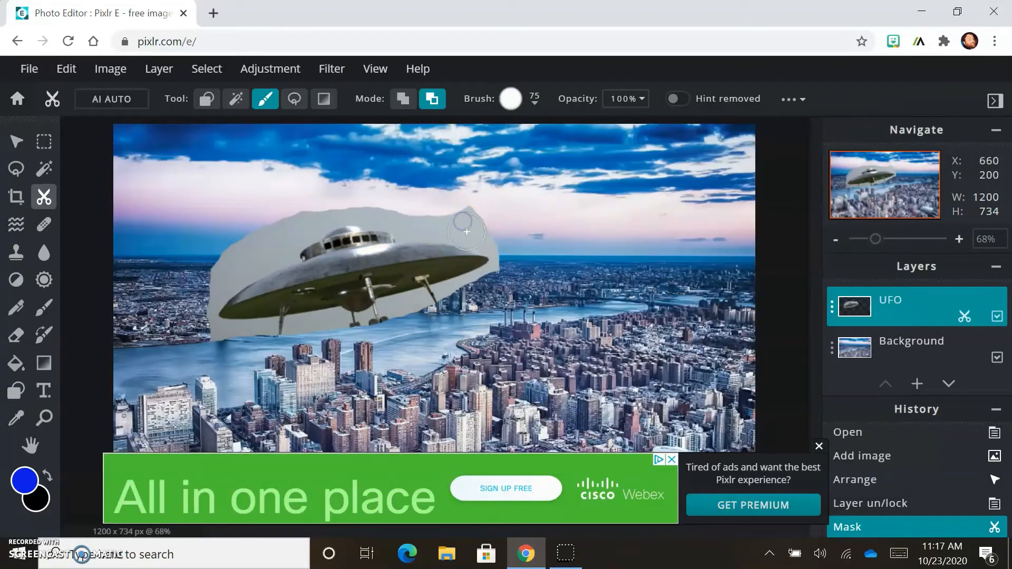
scroll(429, 295, "up", 5)
mouse_move(436, 329)
left_mouse_down()
mouse_move(432, 322)
mouse_move(495, 298)
left_mouse_up()
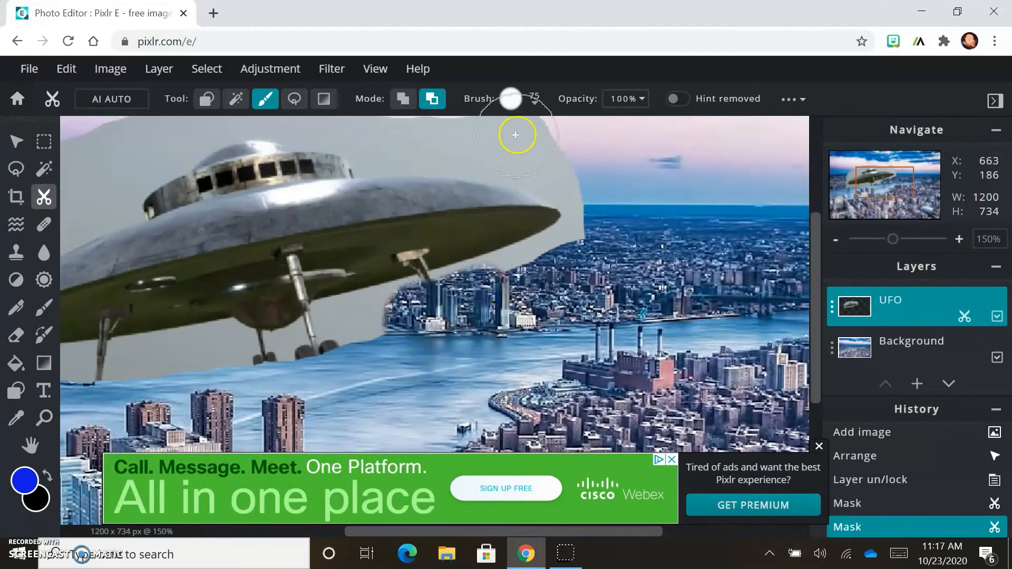
- Reduce the brush to 58 px and remove the backdrop along the saucer's lower right edge and around its right tip
left_click(534, 103)
left_click_drag(529, 159, 526, 159)
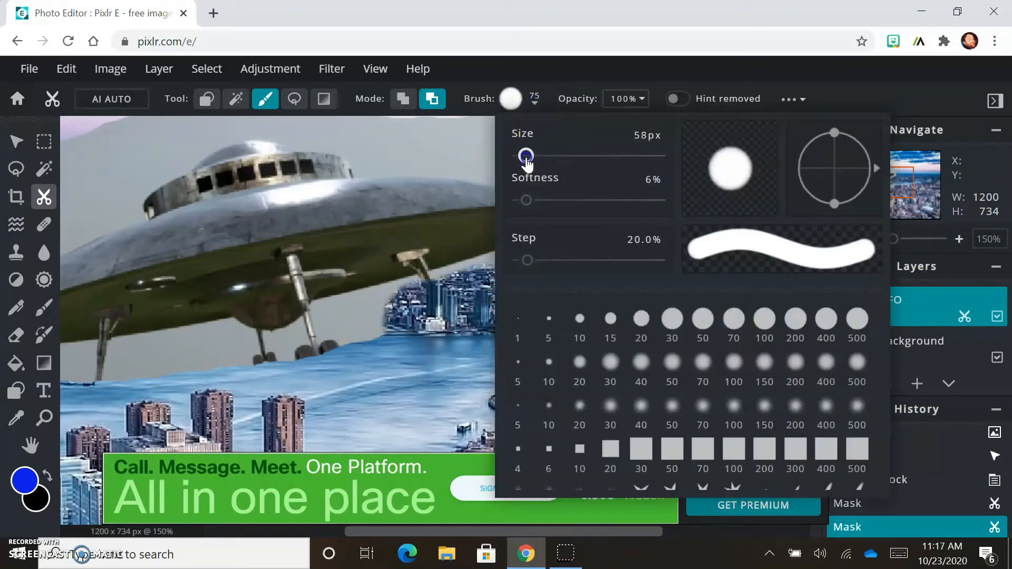
left_click(458, 136)
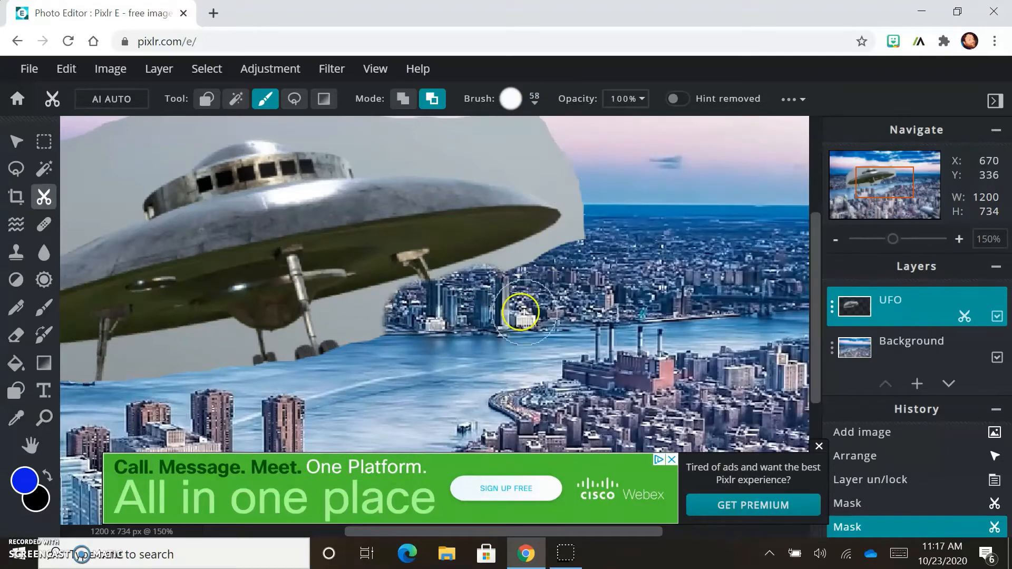
mouse_move(409, 318)
left_mouse_down()
mouse_move(545, 265)
mouse_move(592, 233)
mouse_move(595, 185)
mouse_move(555, 169)
mouse_move(585, 192)
left_mouse_up()
- Remove the grey backdrop above the saucer's right half with the 58 px cutout brush and dismiss the advertisement banner
scroll(337, 159, "down", 3)
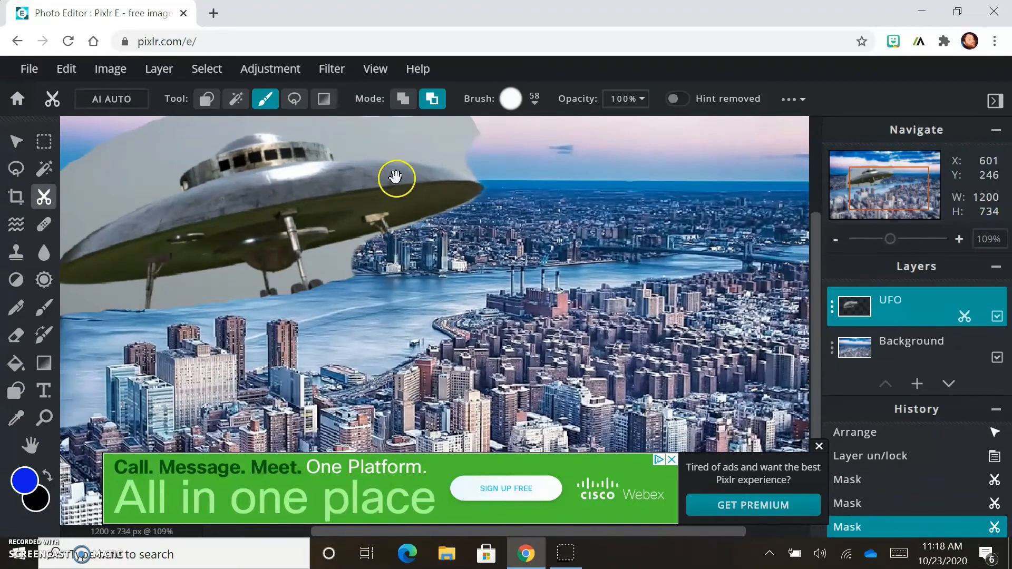
left_click_drag(395, 178, 438, 278)
scroll(442, 277, "up", 3)
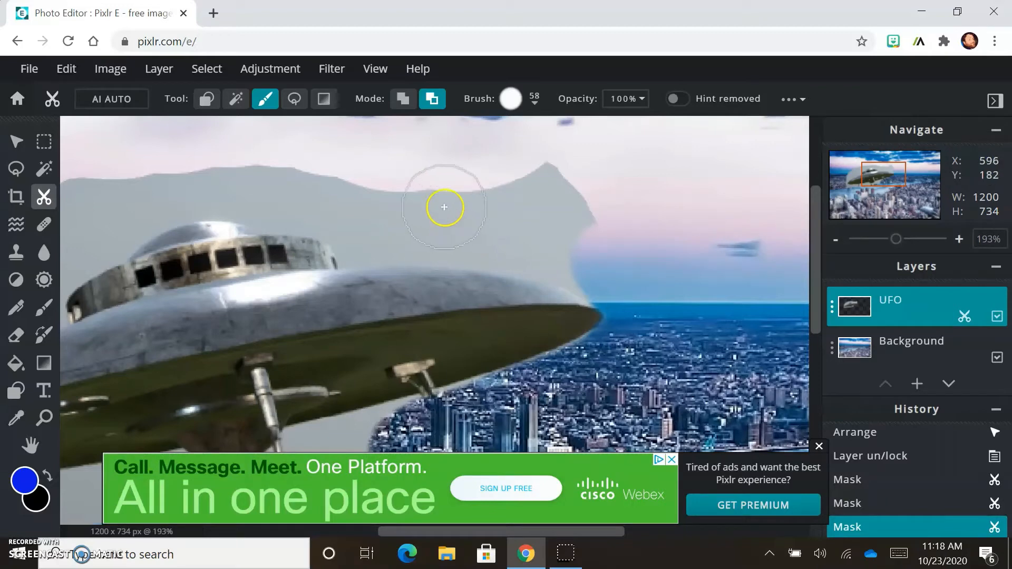
mouse_move(441, 208)
left_mouse_down()
mouse_move(541, 234)
mouse_move(422, 223)
mouse_move(528, 235)
mouse_move(611, 265)
mouse_move(543, 173)
left_mouse_up()
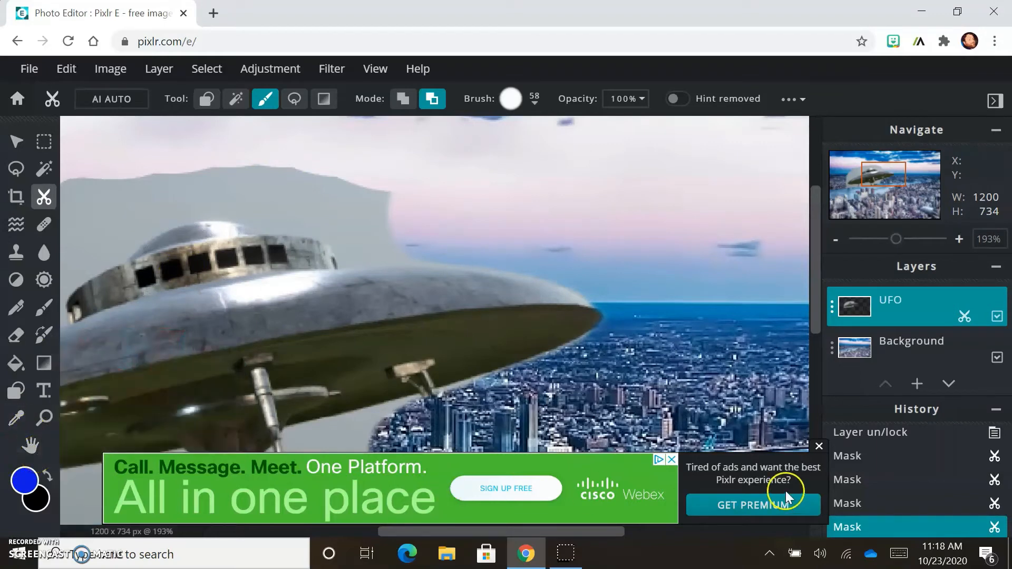
left_click(818, 447)
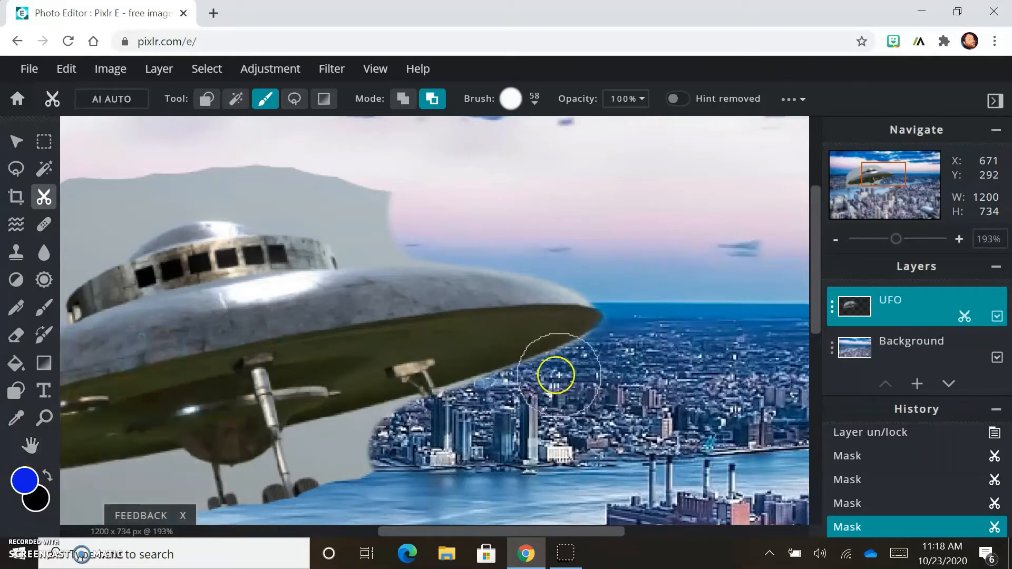
- Remove the grey backdrop above the UFO's dome and along the hull to the left of its windows
left_click_drag(258, 248, 497, 279)
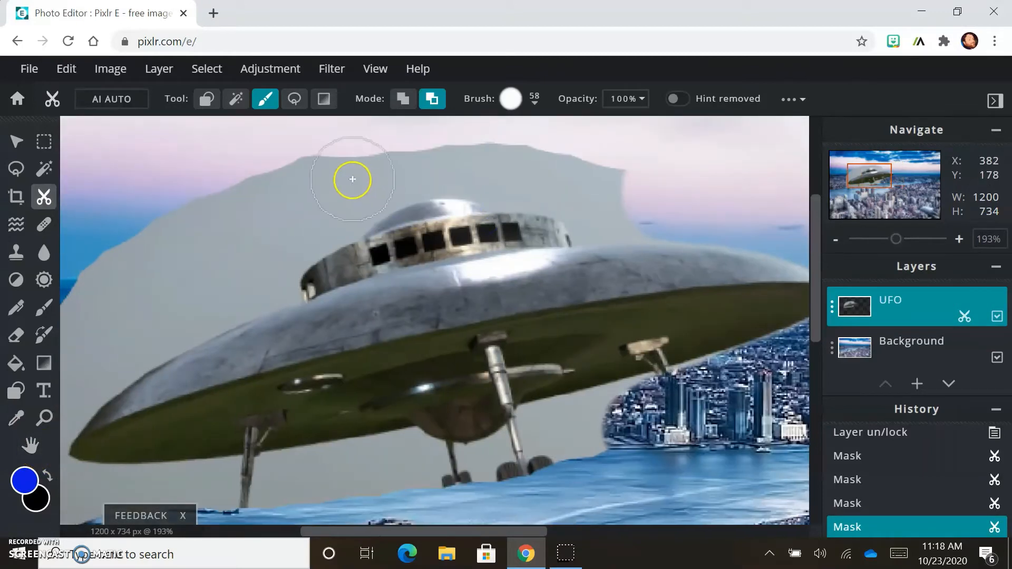
mouse_move(353, 179)
left_mouse_down()
mouse_move(251, 220)
mouse_move(402, 155)
mouse_move(514, 163)
mouse_move(631, 197)
mouse_move(600, 205)
mouse_move(665, 203)
left_mouse_up()
mouse_move(249, 200)
left_mouse_down()
mouse_move(300, 207)
mouse_move(283, 219)
mouse_move(348, 194)
mouse_move(250, 246)
mouse_move(249, 258)
mouse_move(259, 240)
mouse_move(261, 271)
mouse_move(213, 285)
mouse_move(225, 295)
mouse_move(460, 192)
mouse_move(423, 210)
mouse_move(422, 233)
mouse_move(536, 335)
mouse_move(459, 227)
left_mouse_up()
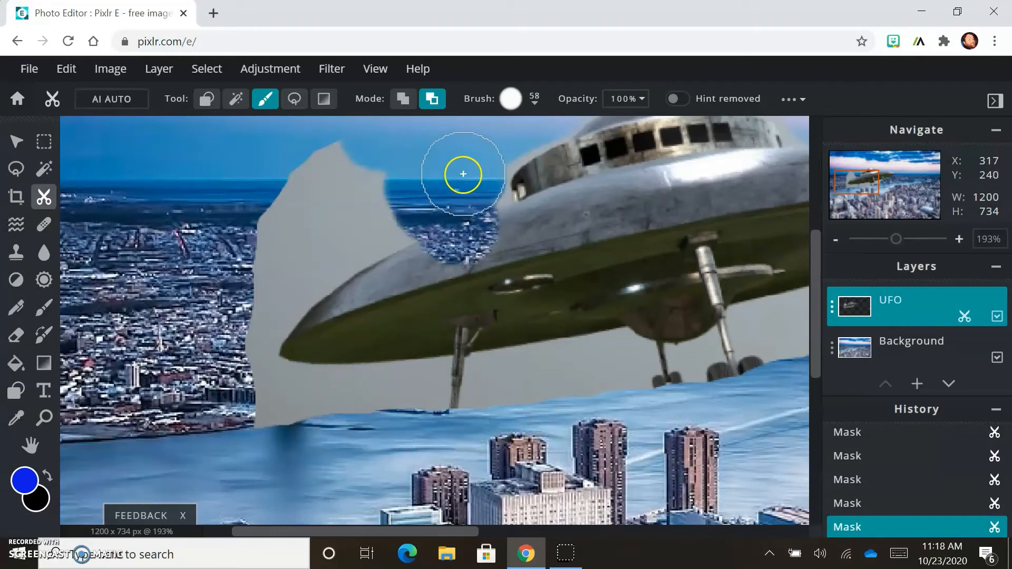
- Restore the masked-out part of the saucer's upper left hull with the cutout brush in keep mode
key("x")
mouse_move(470, 178)
left_mouse_down()
mouse_move(424, 296)
mouse_move(511, 252)
left_mouse_up()
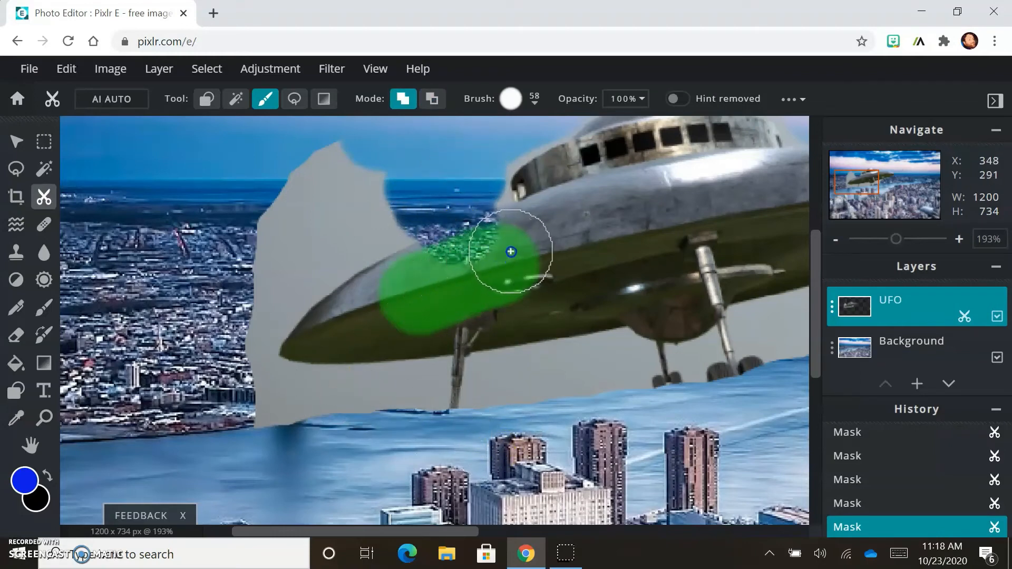
mouse_move(442, 274)
left_mouse_down()
mouse_move(469, 248)
mouse_move(421, 282)
left_mouse_up()
- Switch back to removing and brush away the remaining grey backdrop around the saucer's left tip and beneath its hull
key("x")
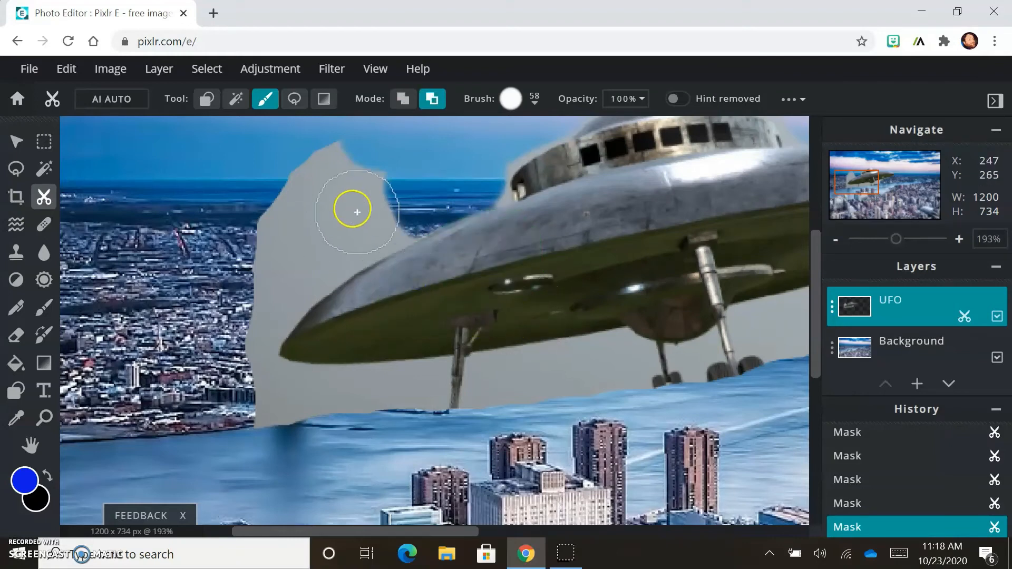
mouse_move(350, 208)
left_mouse_down()
mouse_move(382, 203)
mouse_move(312, 231)
mouse_move(388, 198)
mouse_move(286, 201)
mouse_move(253, 246)
mouse_move(301, 245)
mouse_move(226, 284)
mouse_move(303, 220)
mouse_move(247, 279)
mouse_move(311, 243)
mouse_move(233, 349)
mouse_move(231, 373)
mouse_move(255, 395)
mouse_move(370, 407)
mouse_move(616, 370)
mouse_move(673, 389)
mouse_move(712, 379)
mouse_move(761, 339)
mouse_move(726, 431)
mouse_move(713, 382)
mouse_move(723, 328)
mouse_move(276, 323)
left_mouse_up()
key("x")
key("x")
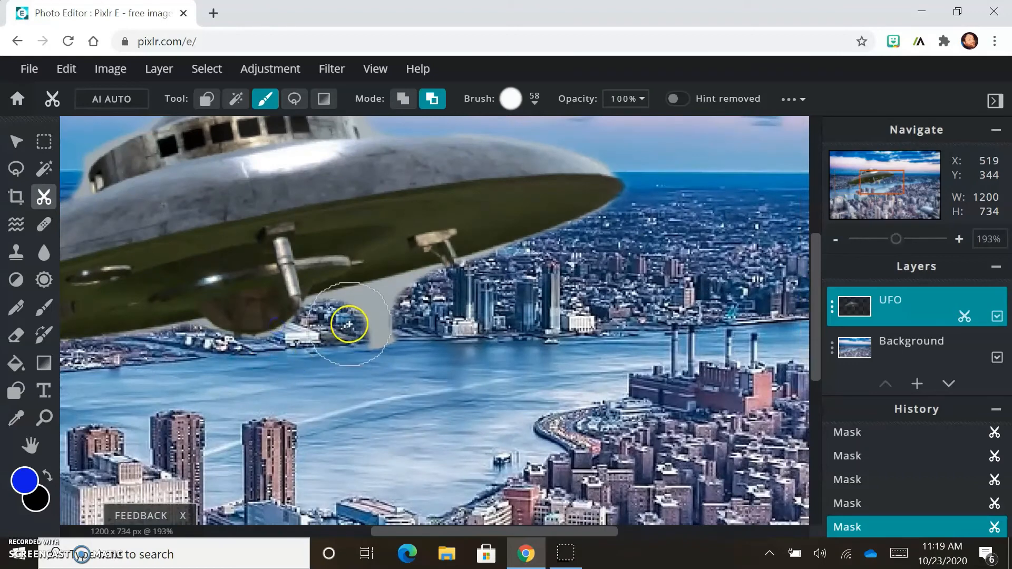
mouse_move(334, 334)
left_mouse_down()
mouse_move(501, 289)
mouse_move(524, 270)
left_mouse_up()
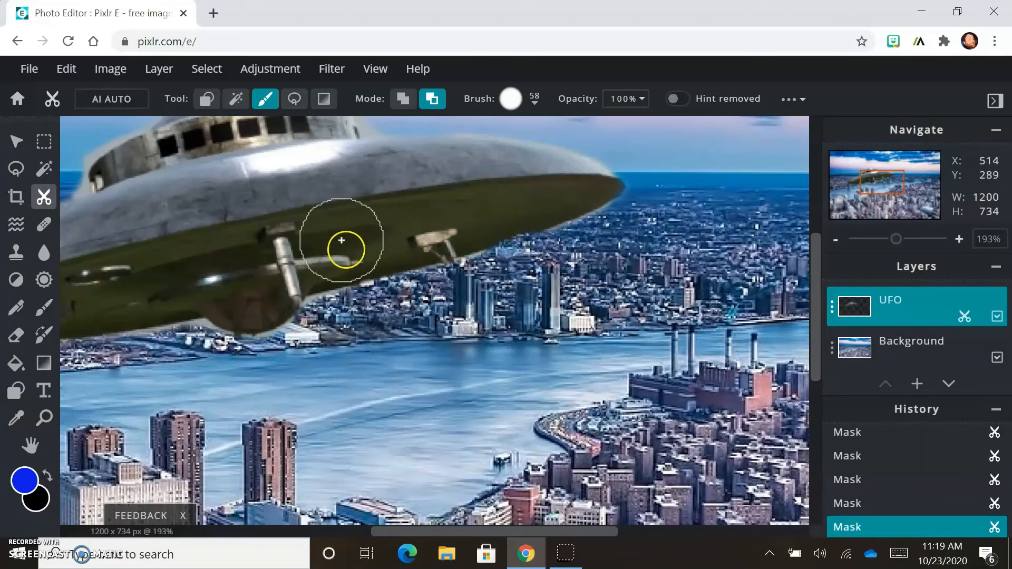
- Resize the UFO layer to about 608 × 513 px, tilt it clockwise and place it in the photo's upper right sky with the Arrange tool
scroll(346, 242, "down", 3)
scroll(322, 164, "up", 2)
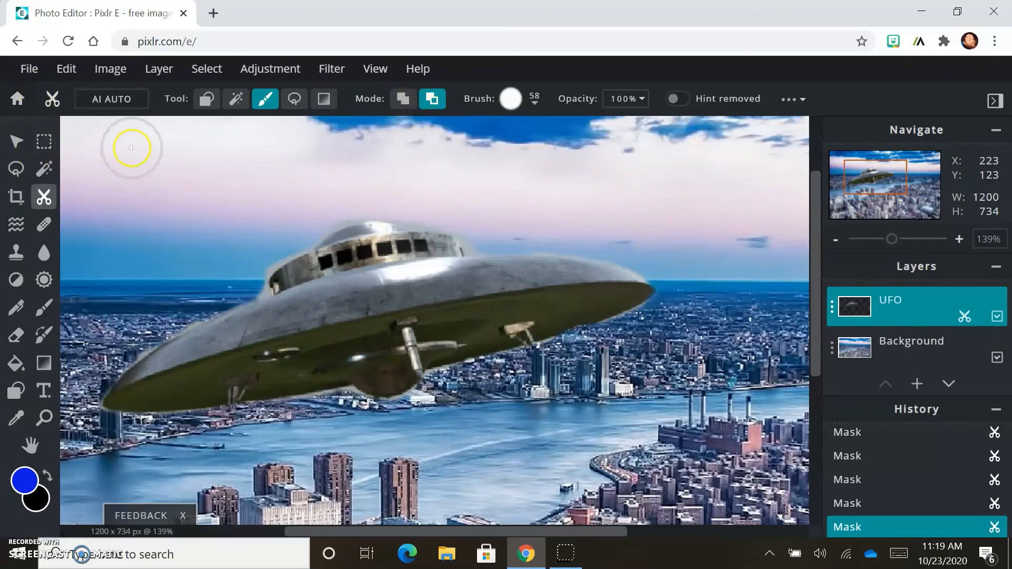
left_click(370, 70)
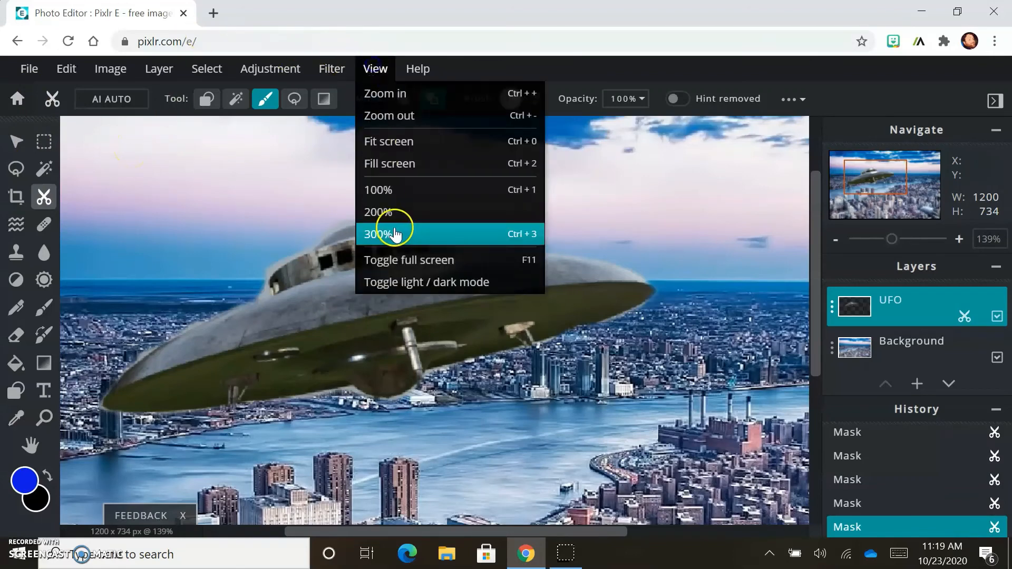
left_click(403, 147)
left_click(15, 141)
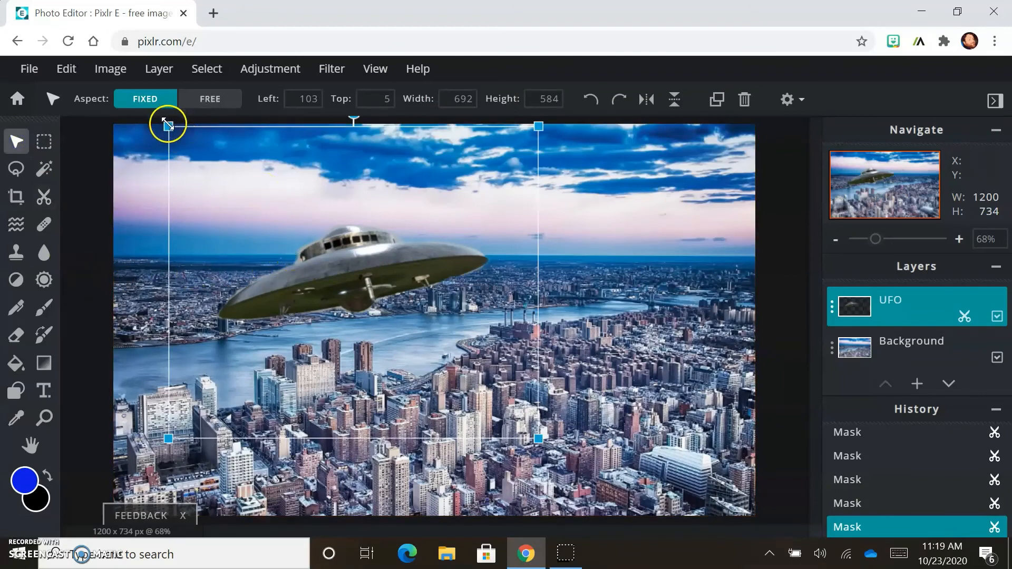
left_click_drag(168, 125, 225, 180)
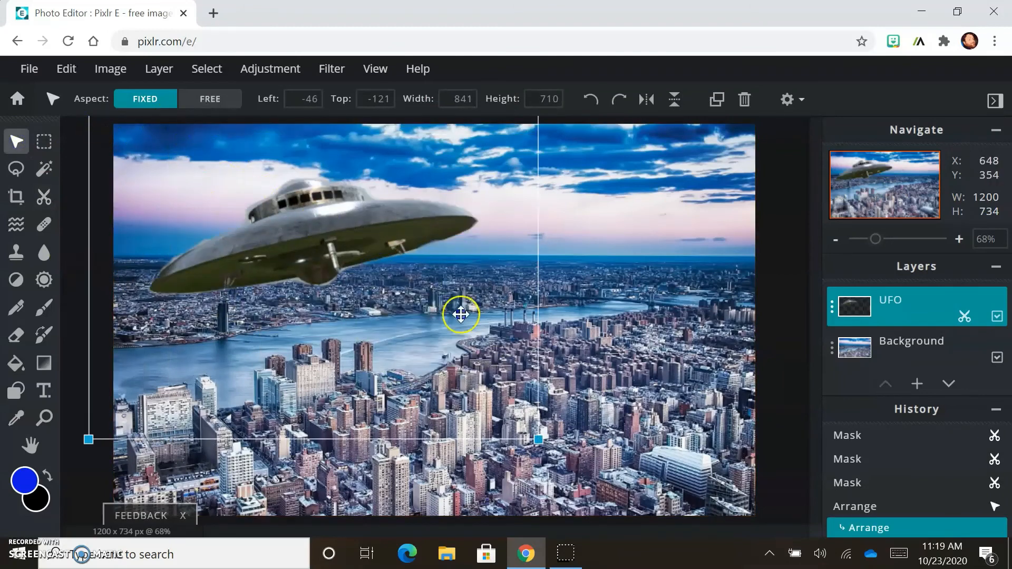
left_click_drag(89, 437, 212, 334)
left_click_drag(362, 224, 493, 348)
left_click_drag(510, 168, 602, 229)
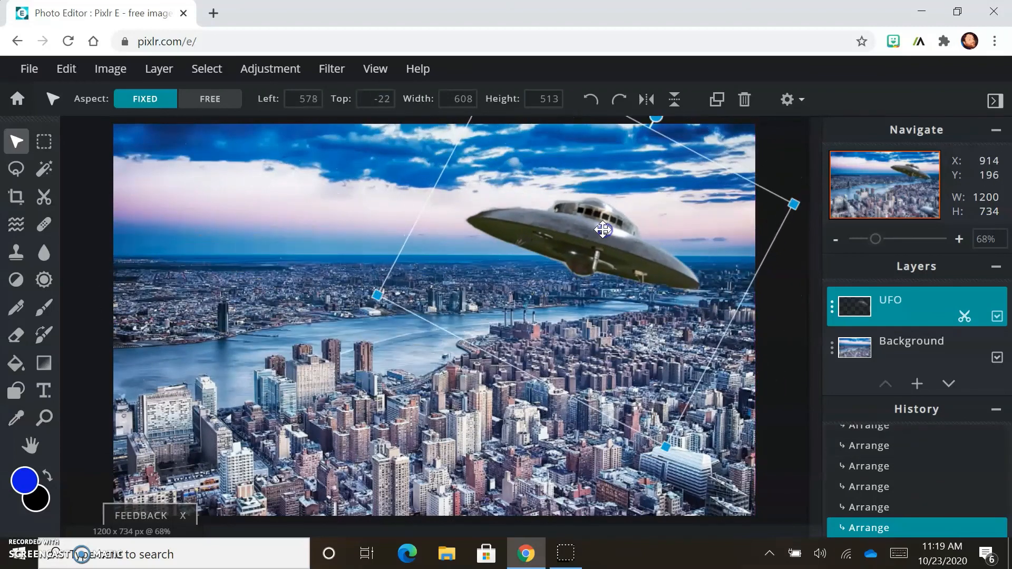